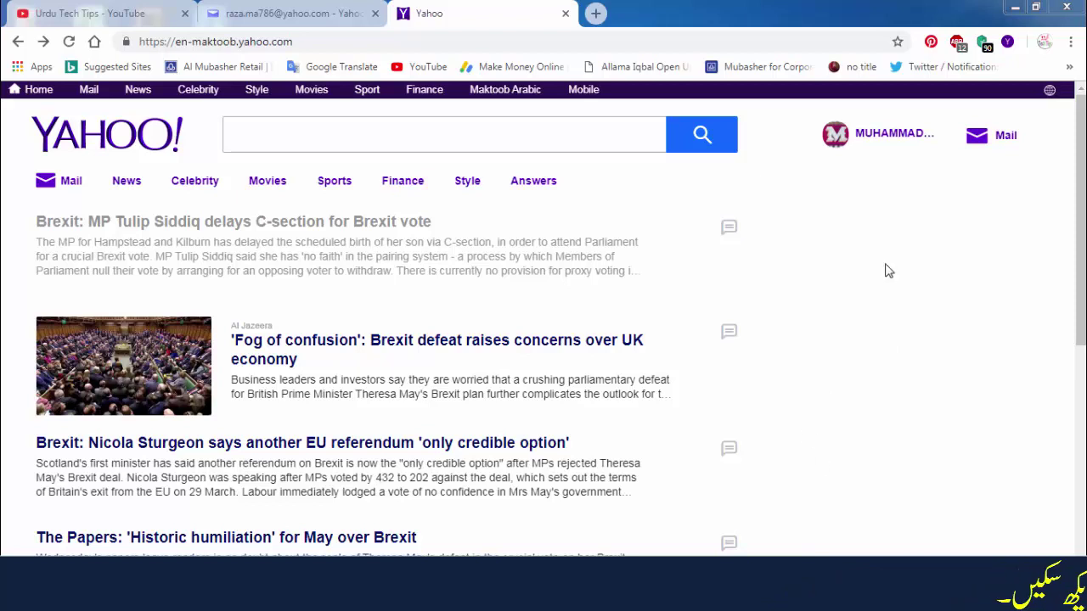
Show the account menu on the Yahoo home page and switch to the open Yahoo Mail tab
click(840, 136)
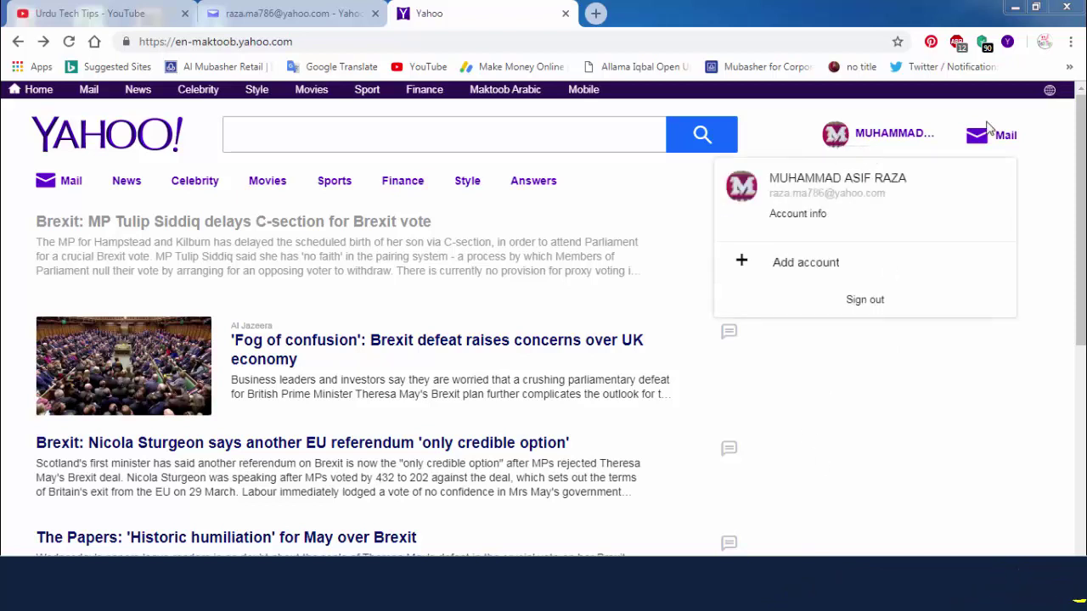
click(333, 15)
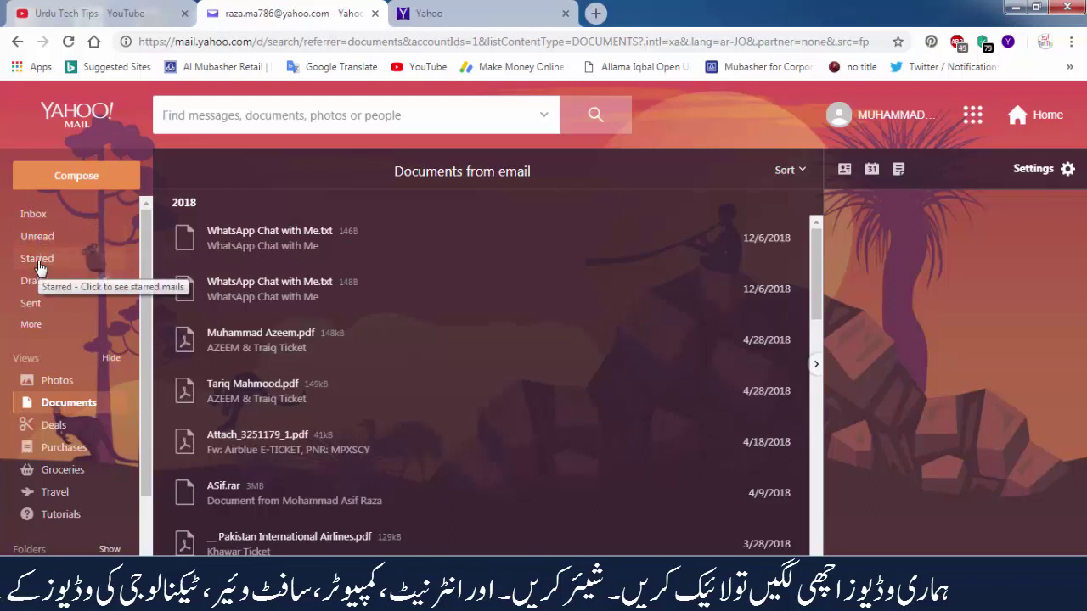
Check the Archive folder and its options among the additional mail folders, and open the Drafts folder
click(39, 328)
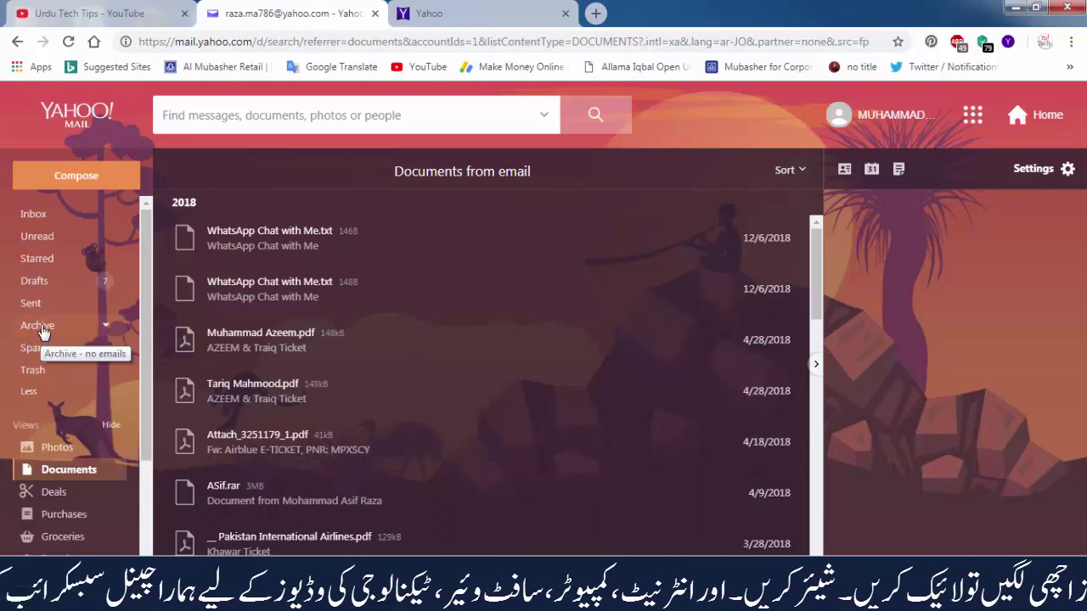
click(41, 330)
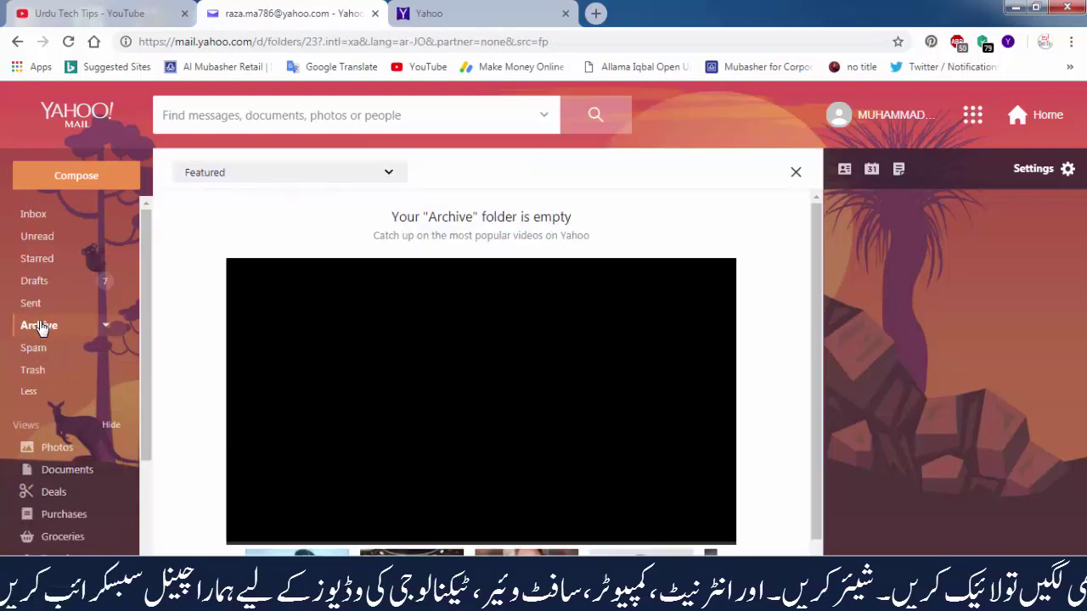
click(102, 331)
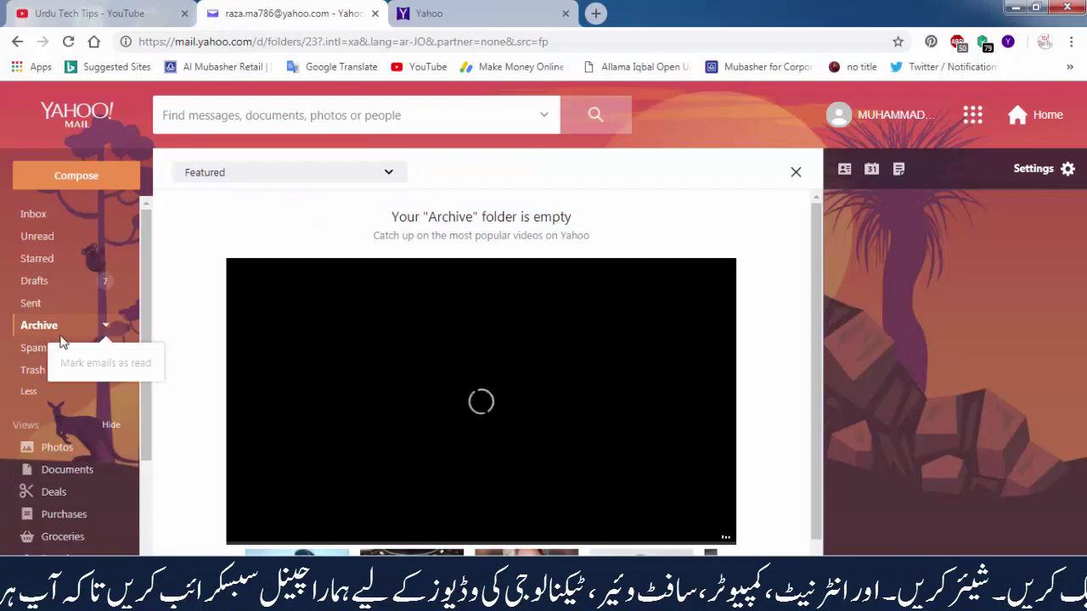
click(29, 390)
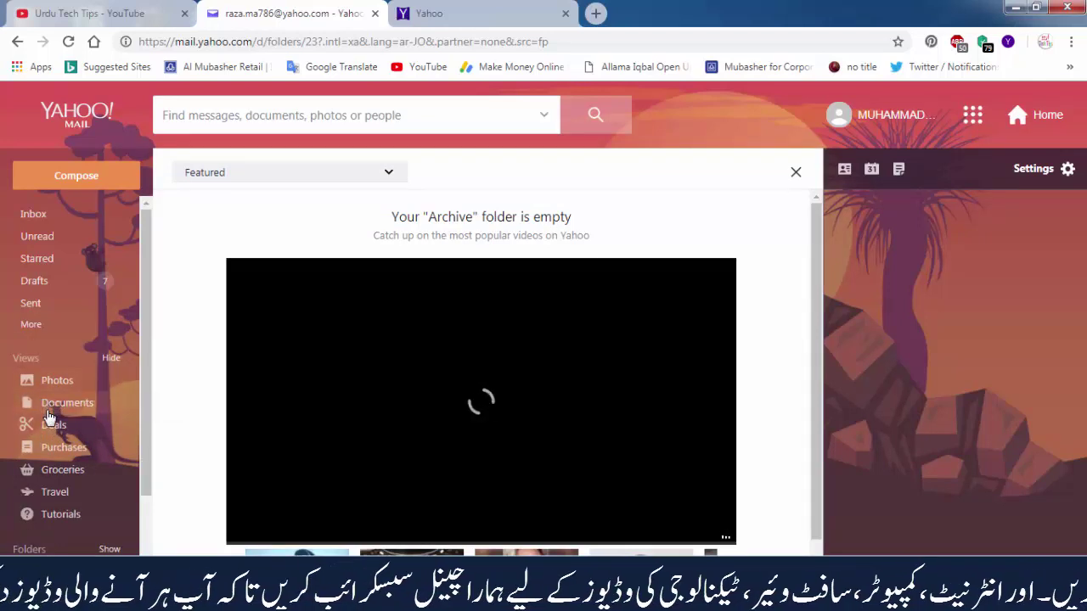
click(36, 281)
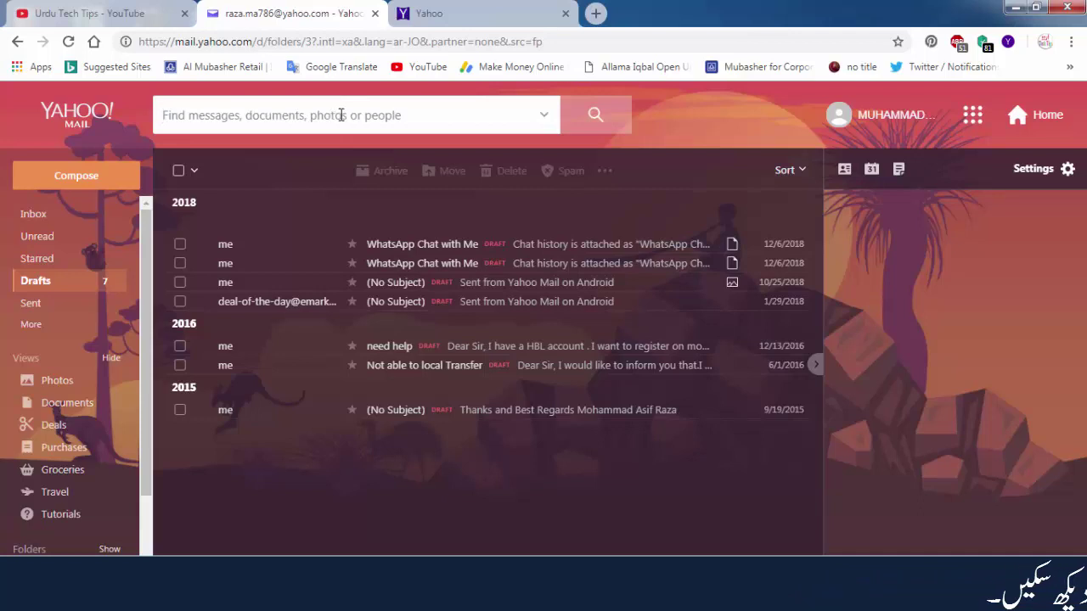
Open the advanced mail search options and try Inbox as the search location before restoring All mail
click(544, 119)
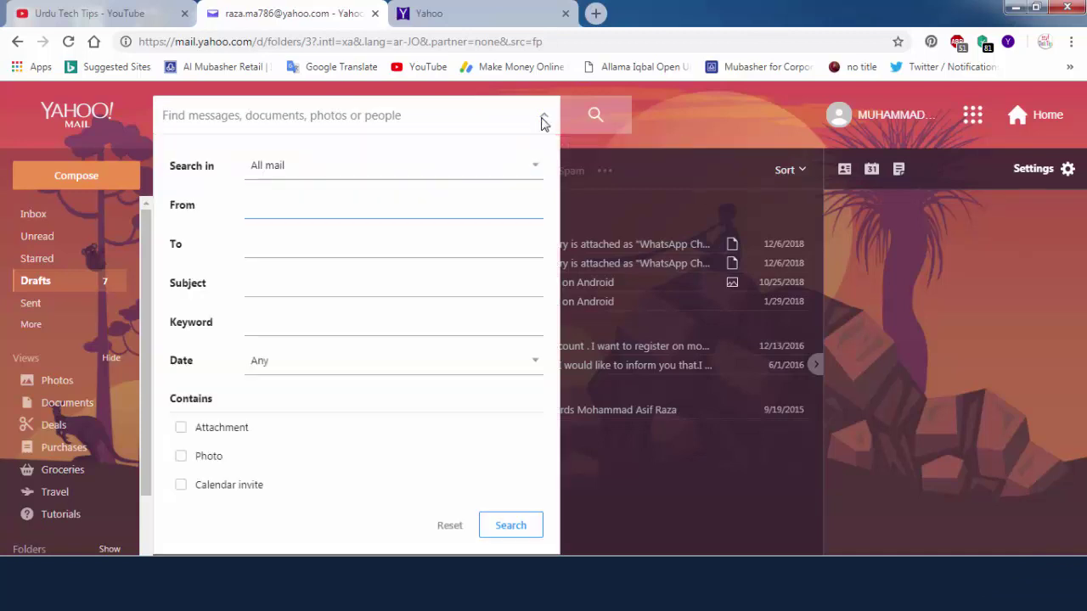
click(535, 168)
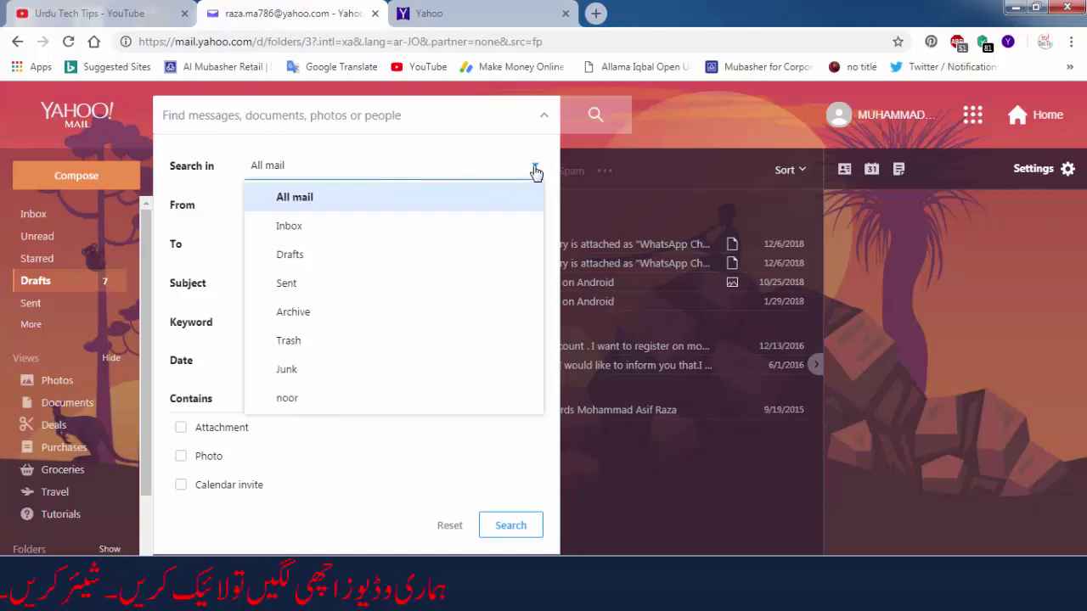
click(344, 231)
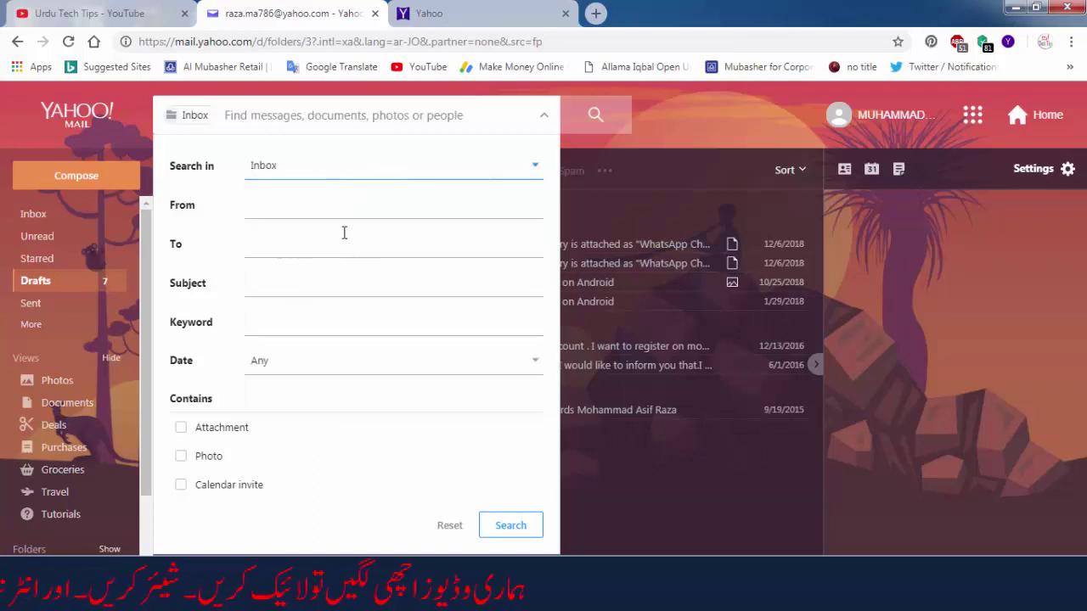
click(536, 167)
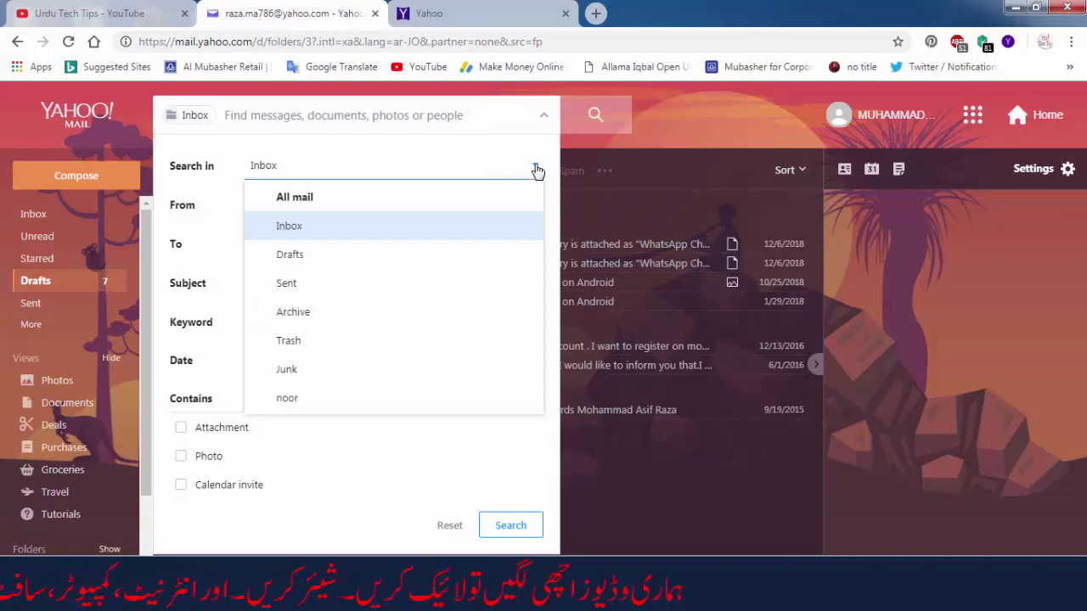
click(355, 201)
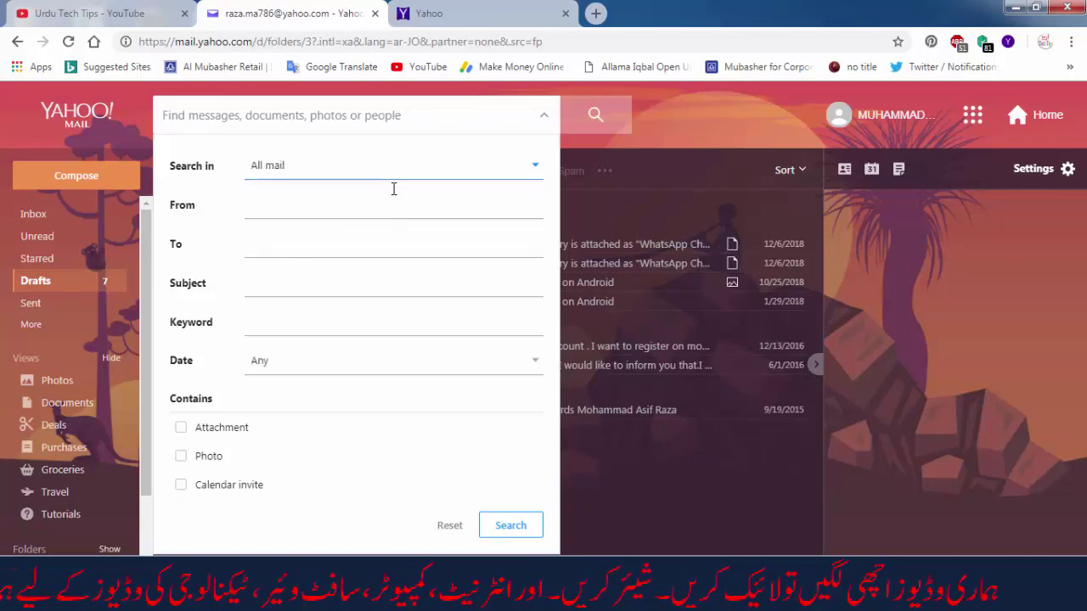
Go through the From, To, Subject, Keyword and Date search criteria, keep the date at Any, and close the advanced search
click(332, 213)
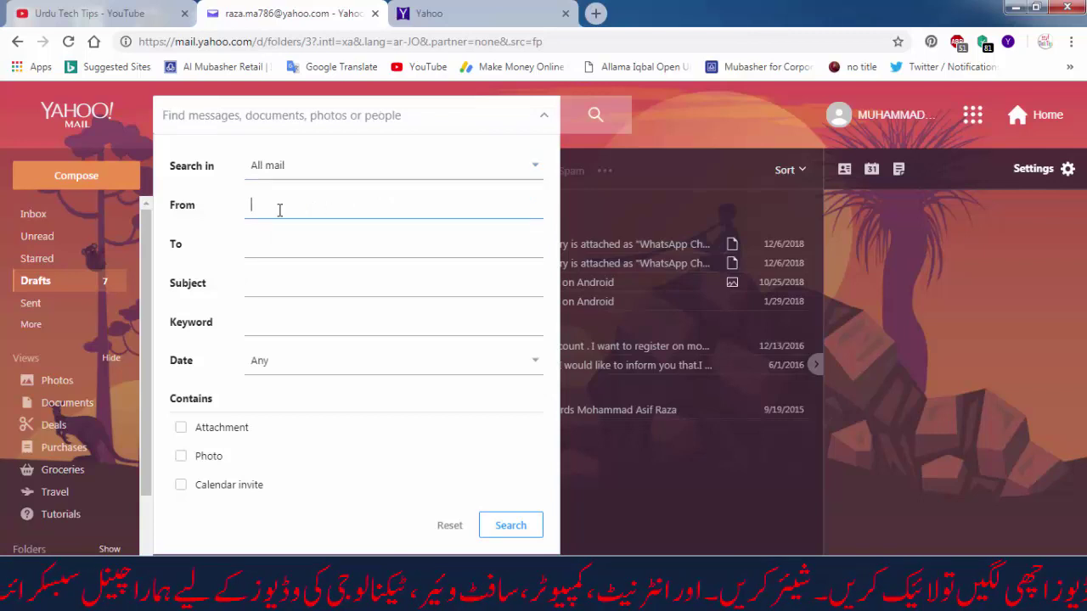
click(274, 250)
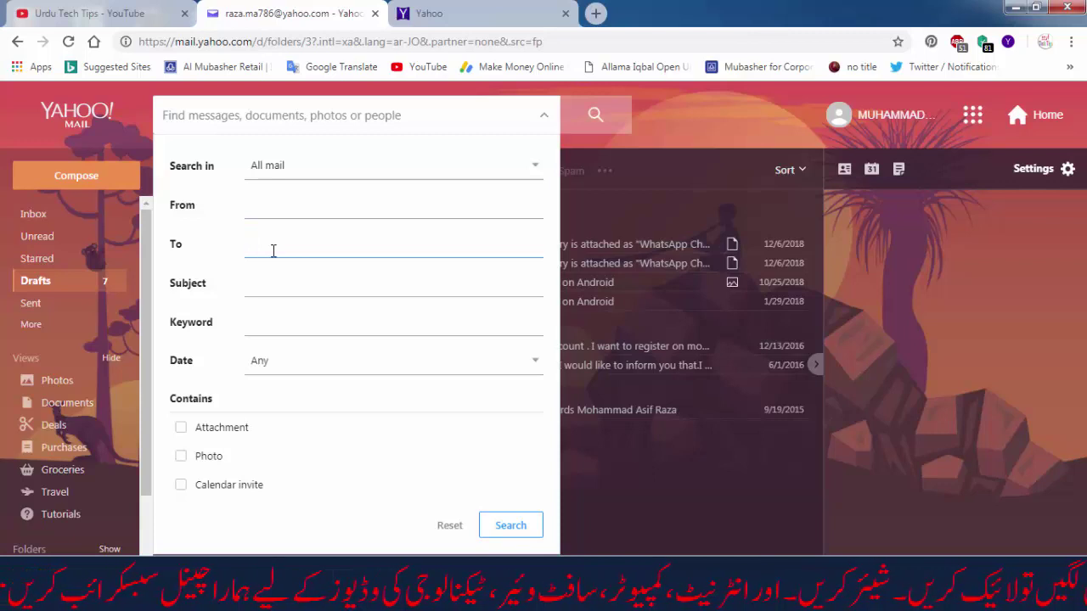
click(268, 219)
click(271, 241)
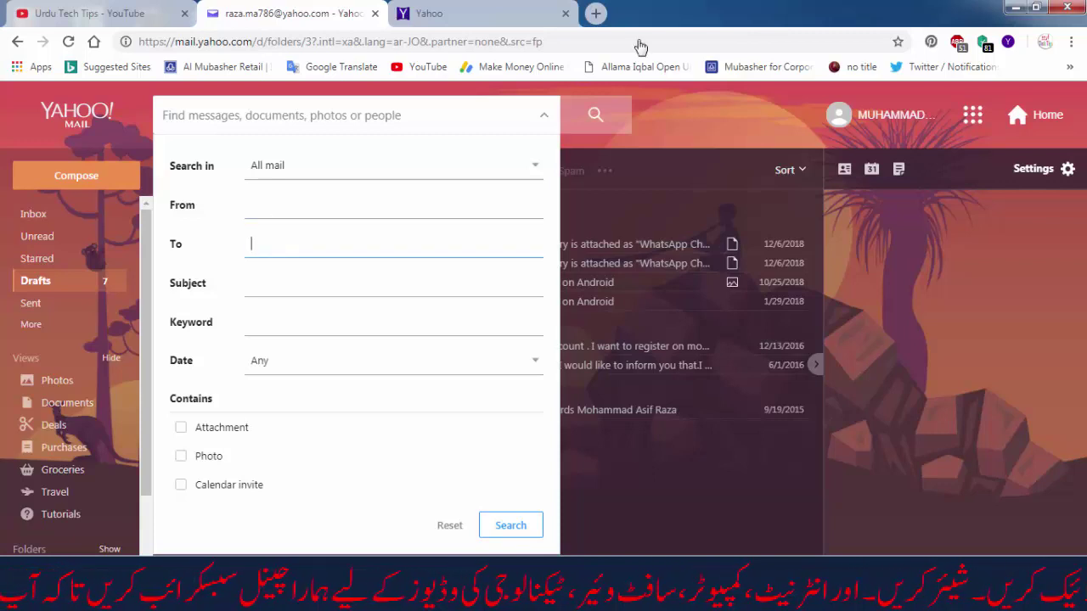
click(253, 287)
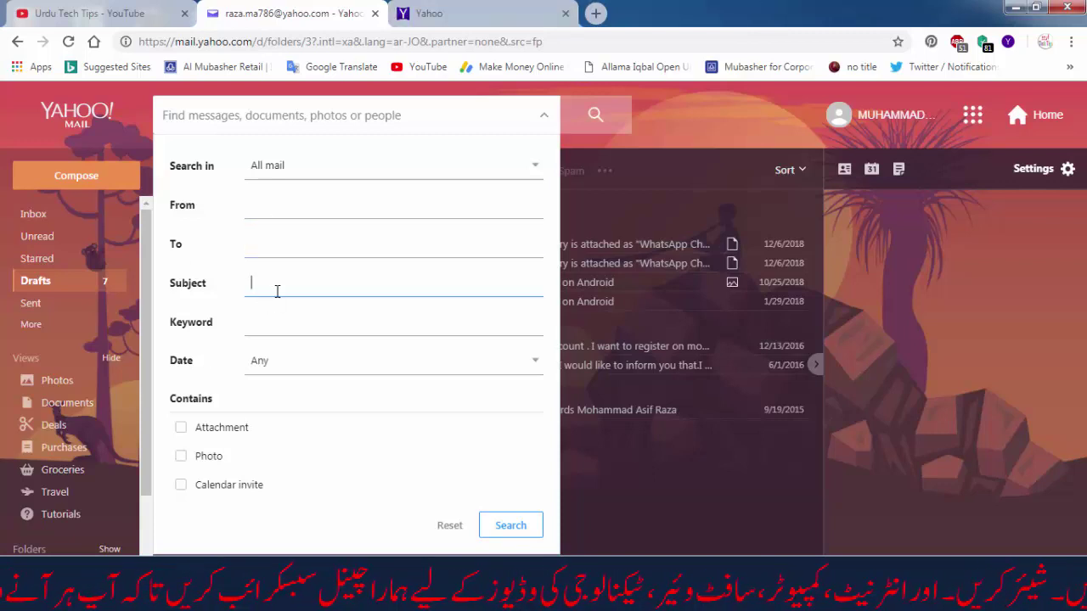
click(287, 316)
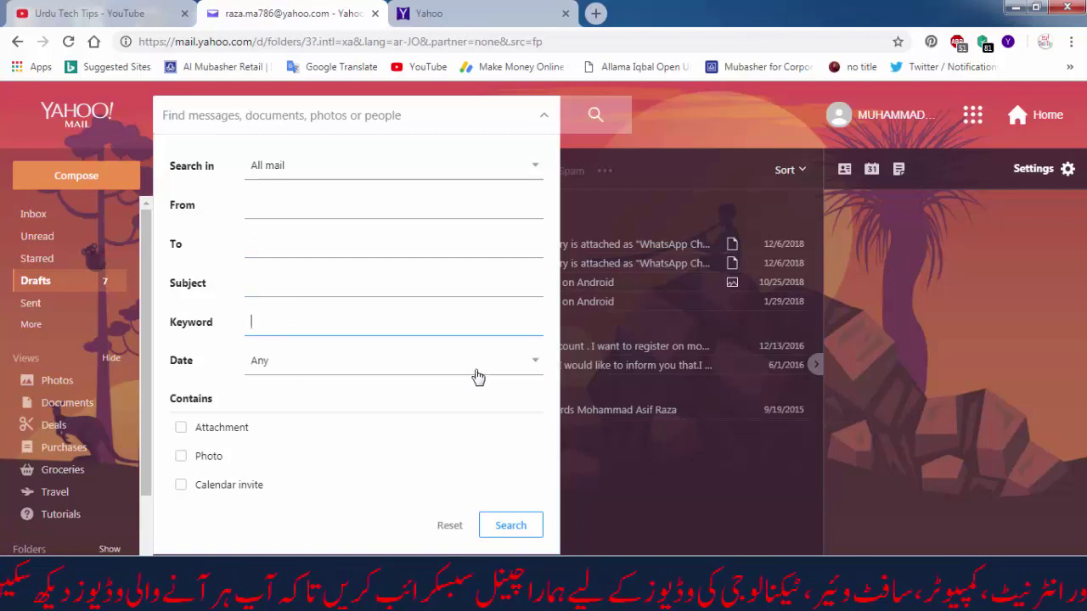
click(534, 363)
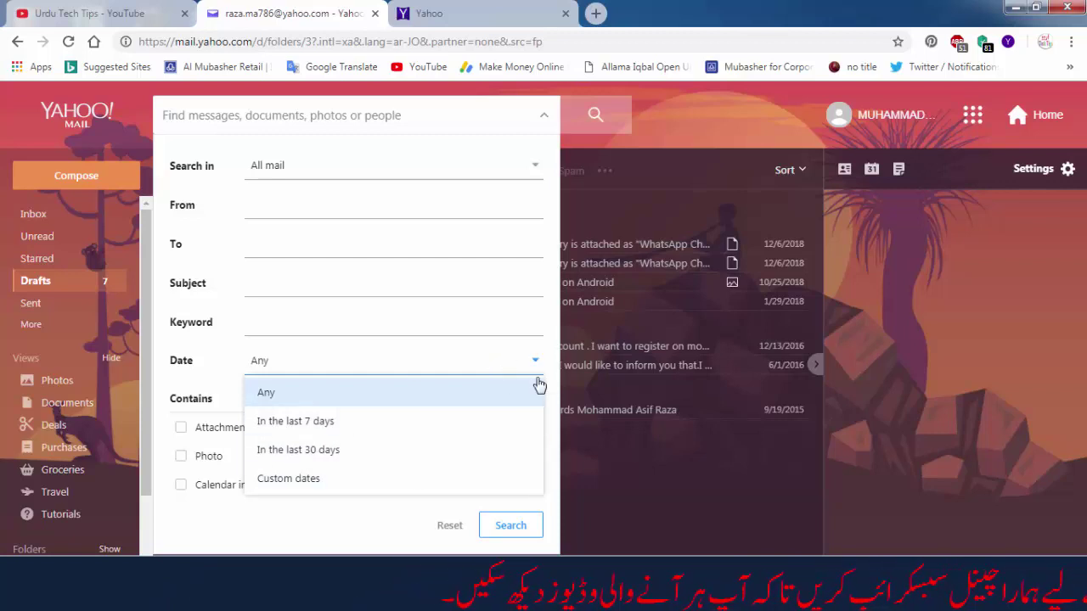
click(513, 393)
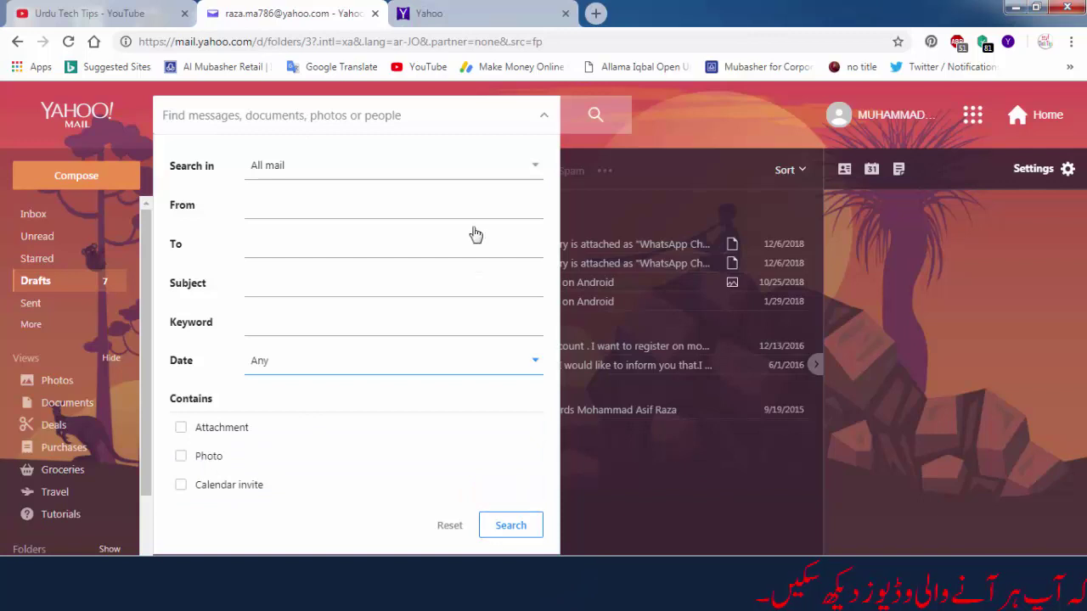
click(550, 115)
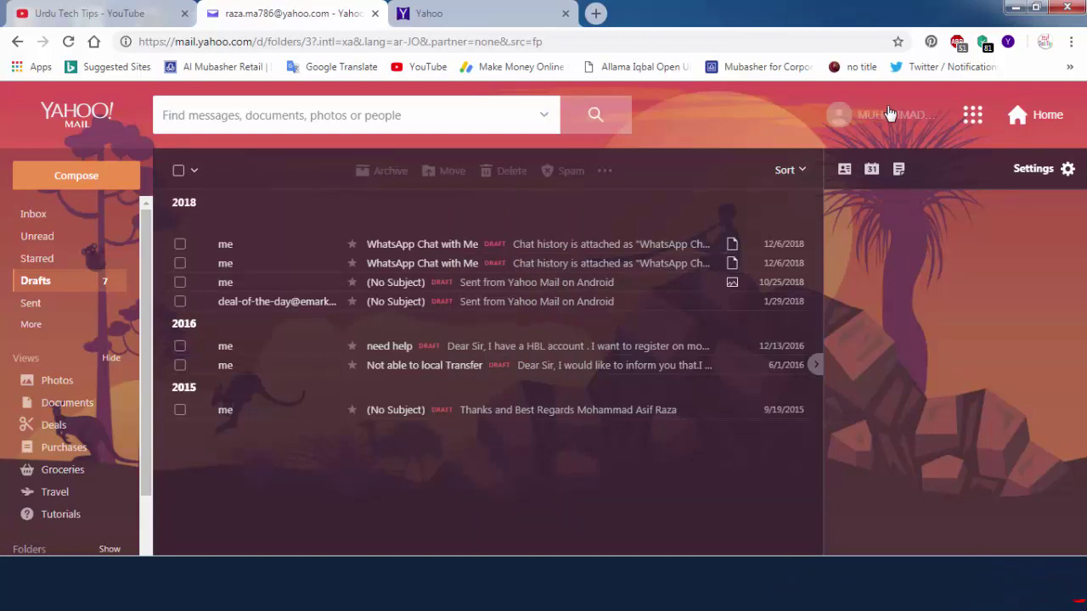
click(973, 119)
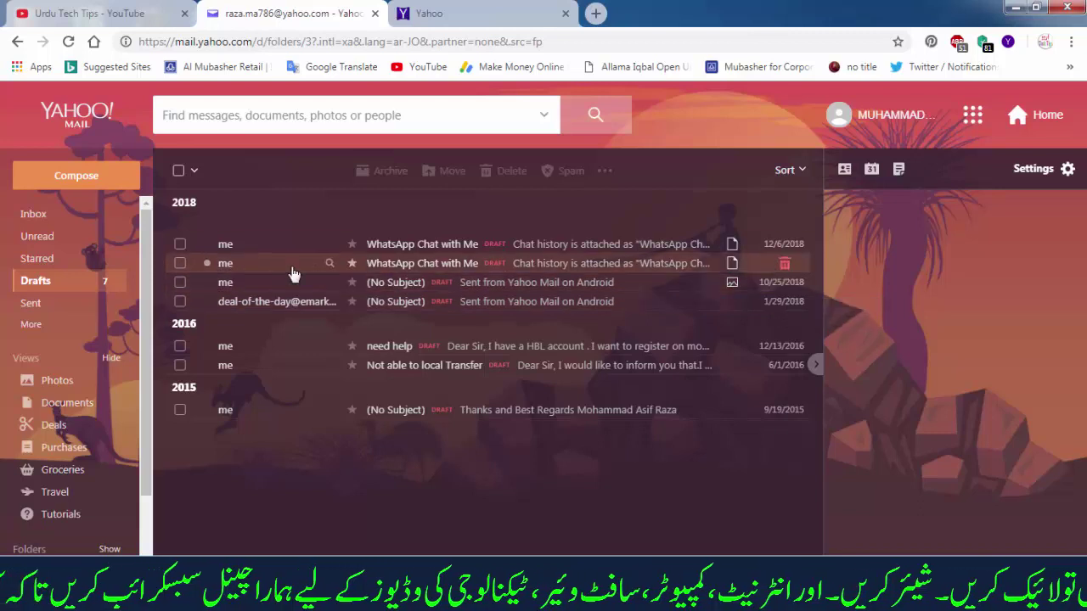
Select the no-subject draft dated 10/25/2018, show the additional actions available for it, and deselect it
click(180, 282)
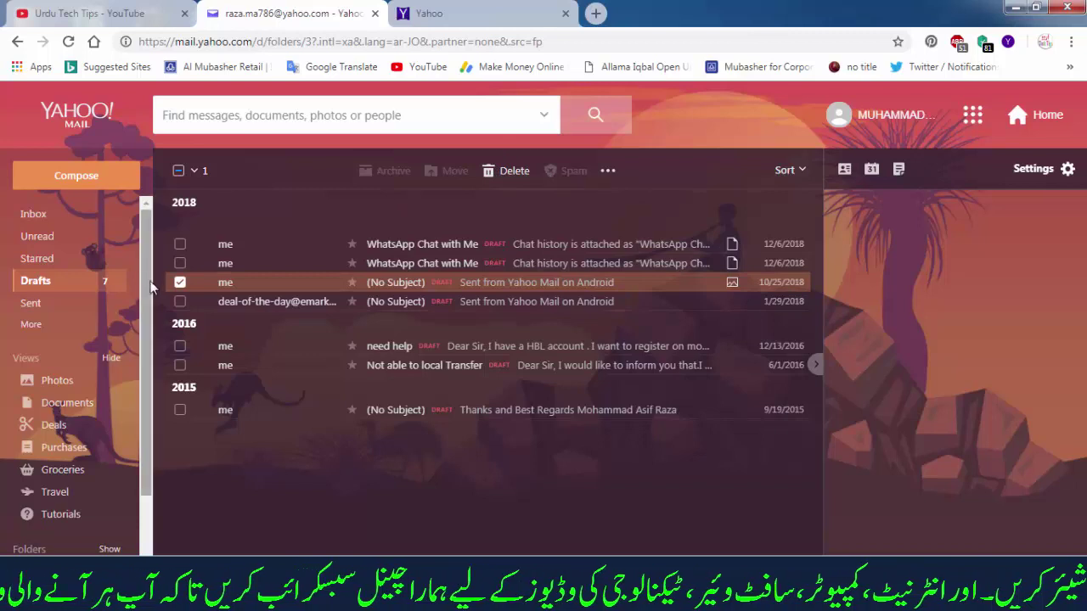
click(180, 284)
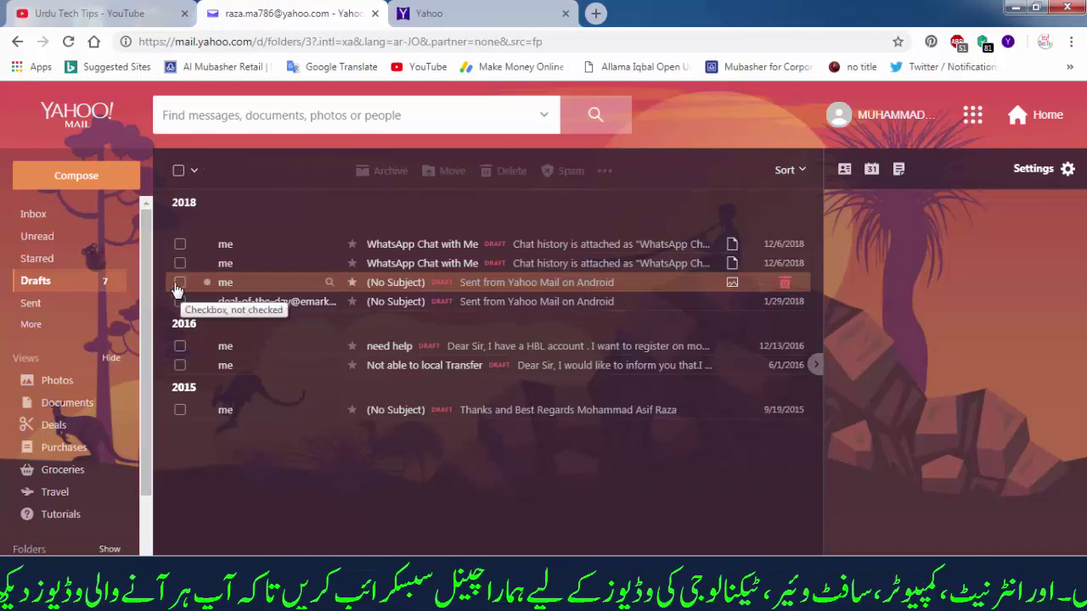
click(177, 285)
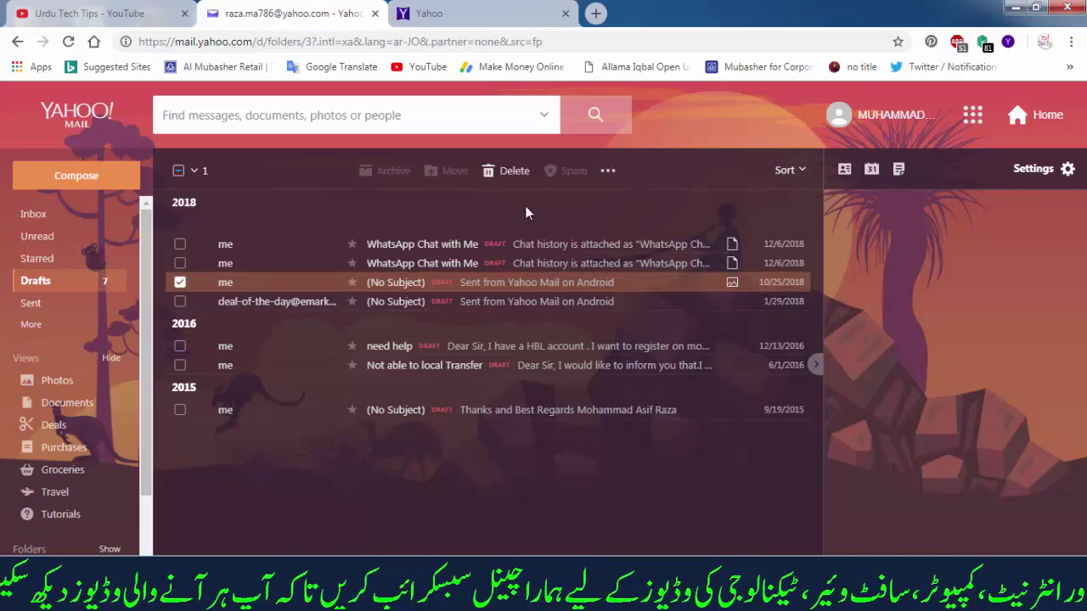
click(611, 173)
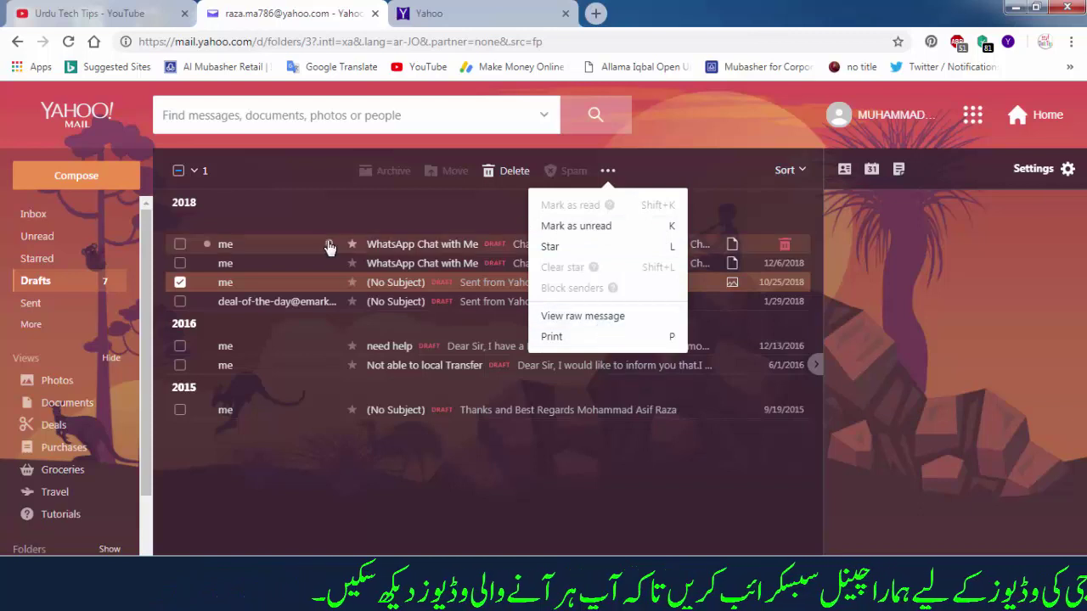
click(181, 288)
Select all messages in the Drafts folder and clear the selection again
click(180, 170)
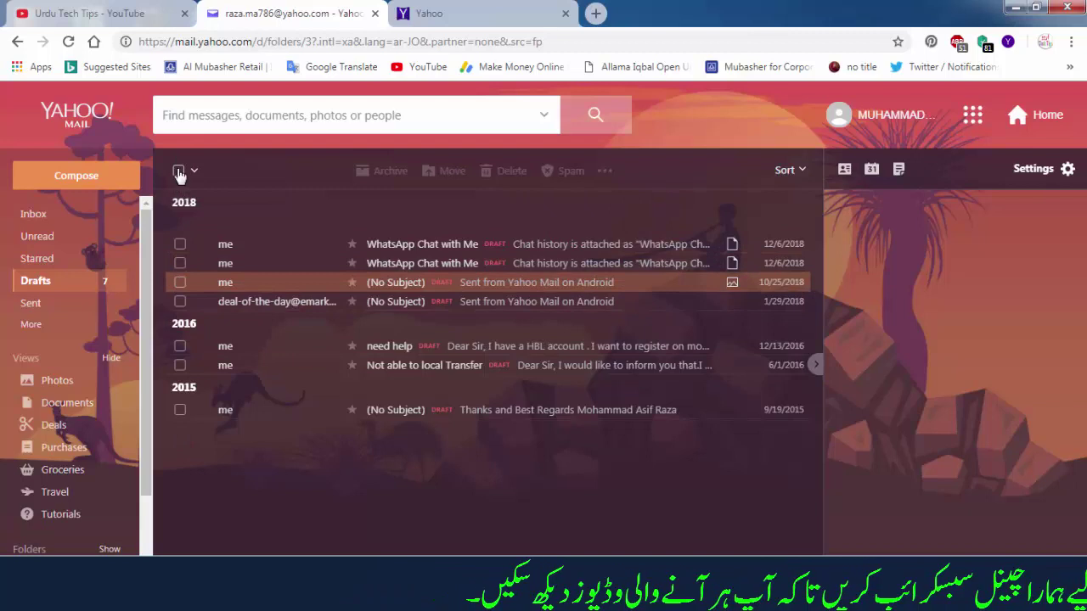
click(179, 172)
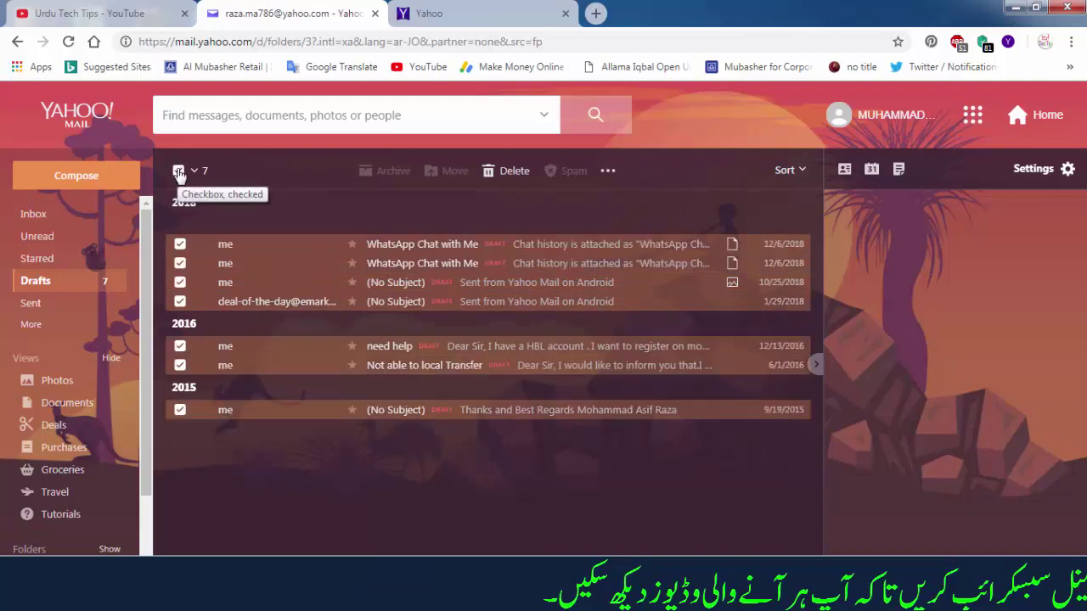
click(179, 173)
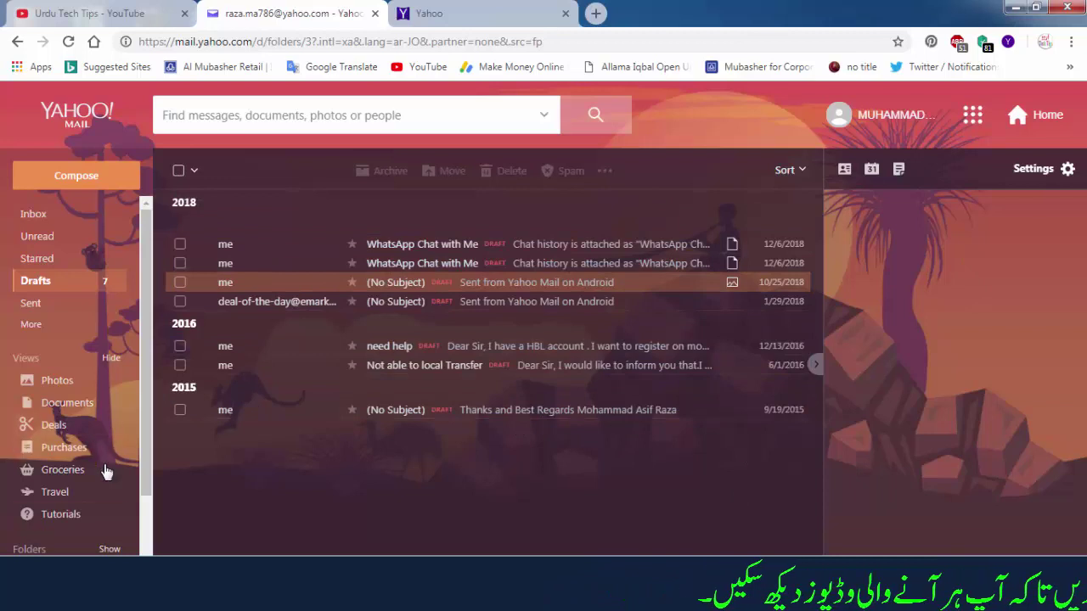
scroll(141, 340, down, 2)
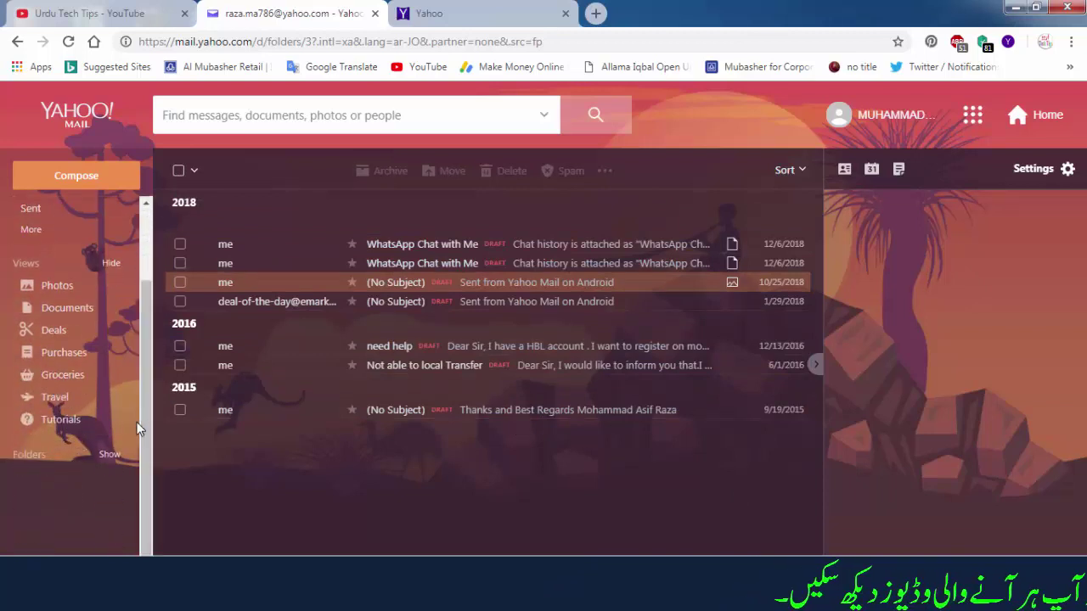
scroll(147, 377, up, 2)
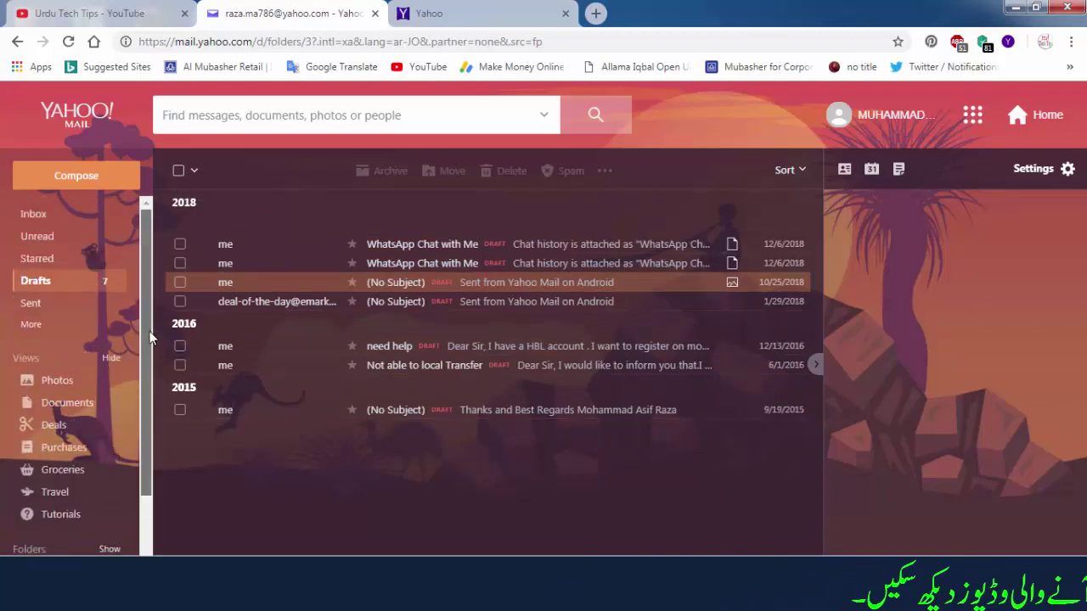